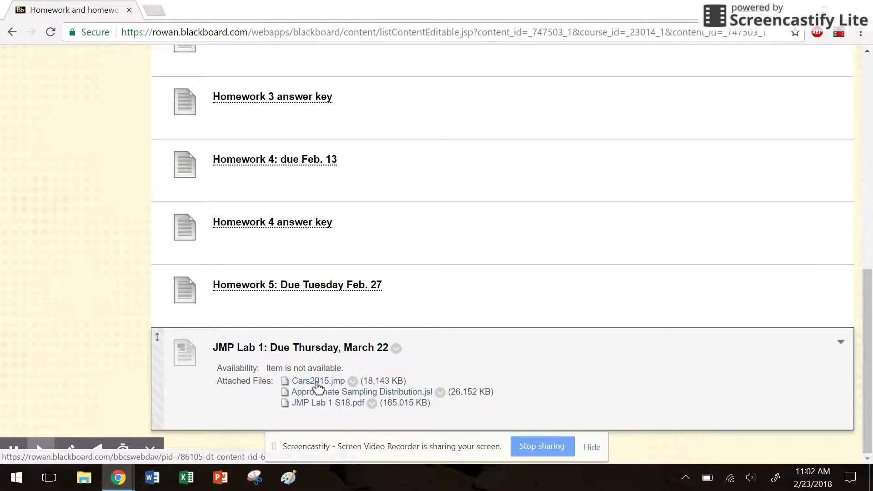
- Bring up the options for the Cars2015.jmp attachment under JMP Lab 1
right_click(317, 386)
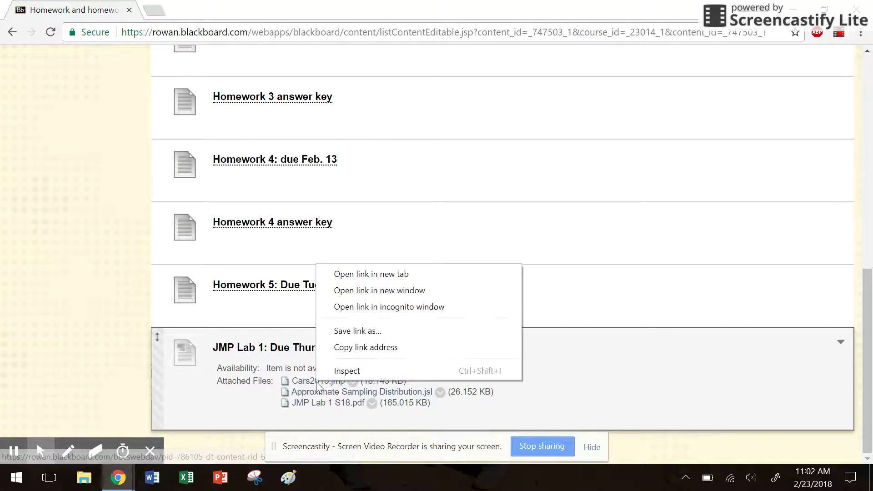
- Save Cars2015.jmp to the Desktop and open the downloaded file in JMP
left_click(383, 335)
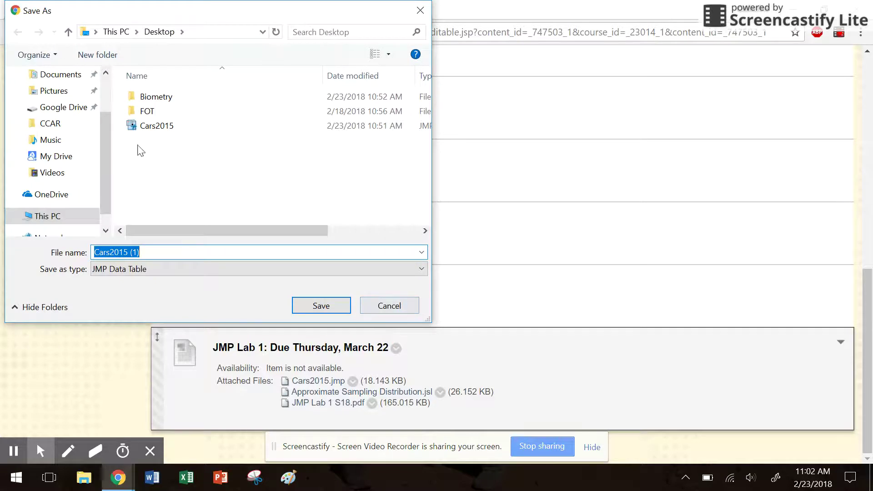
left_click(320, 305)
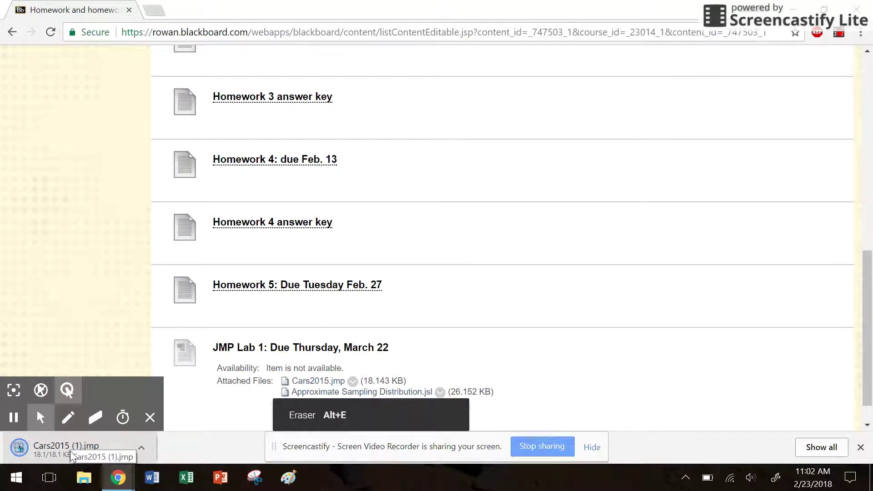
left_click(71, 455)
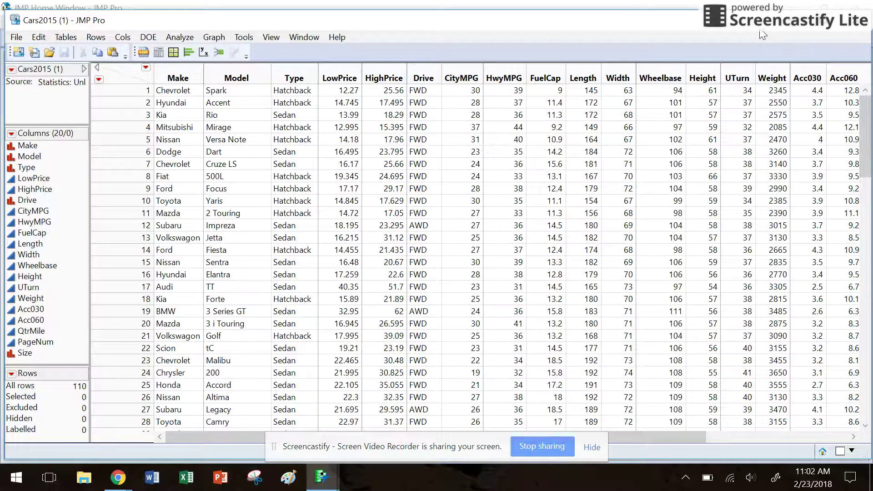
- Close the Tip of the Day and maximize the Cars2015 (1) data table window
left_click_drag(762, 33, 414, 133)
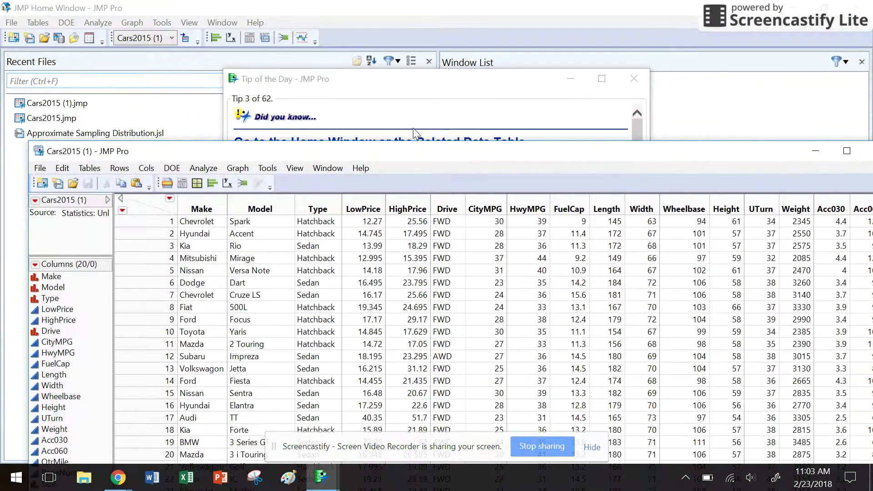
left_click(434, 82)
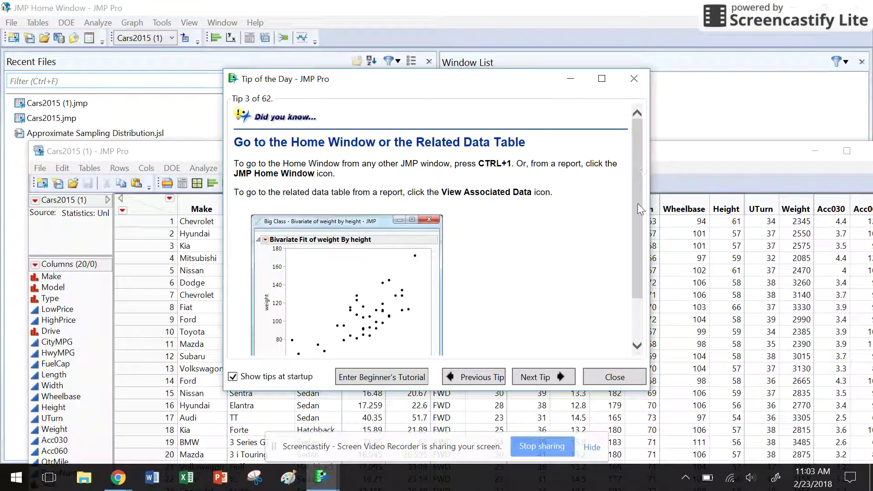
scroll(637, 203, "down", 3)
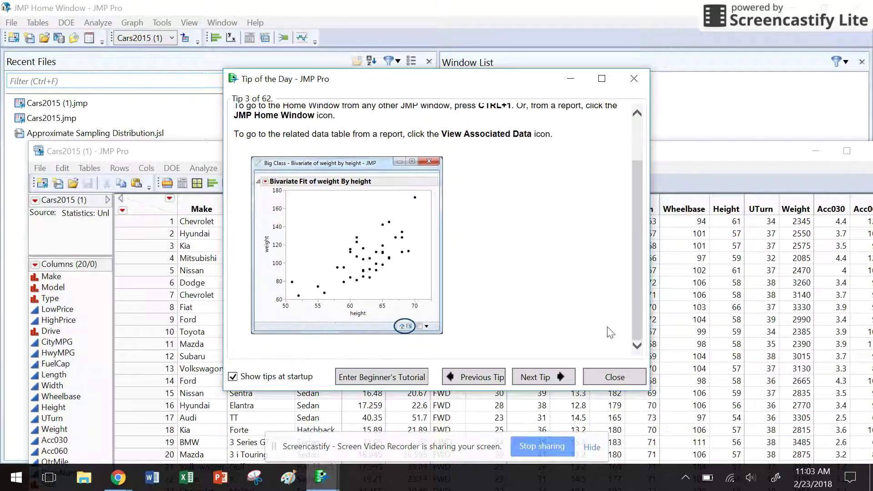
left_click(594, 371)
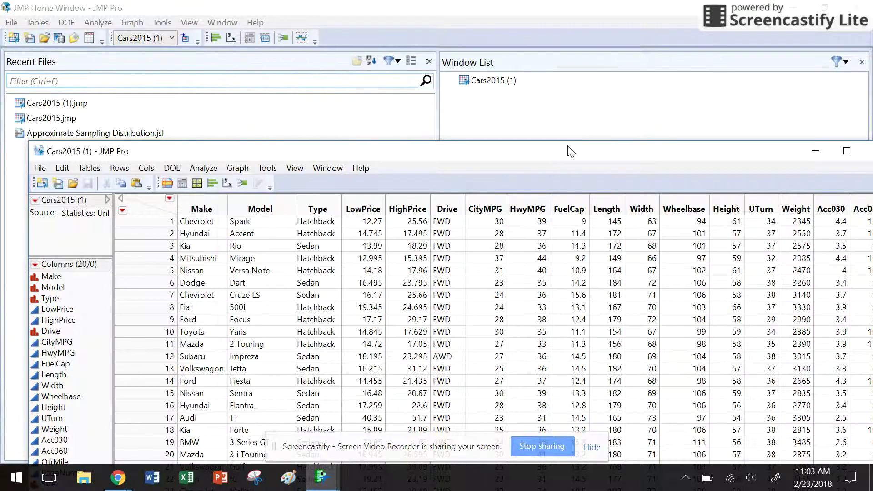
left_click_drag(565, 160, 544, 116)
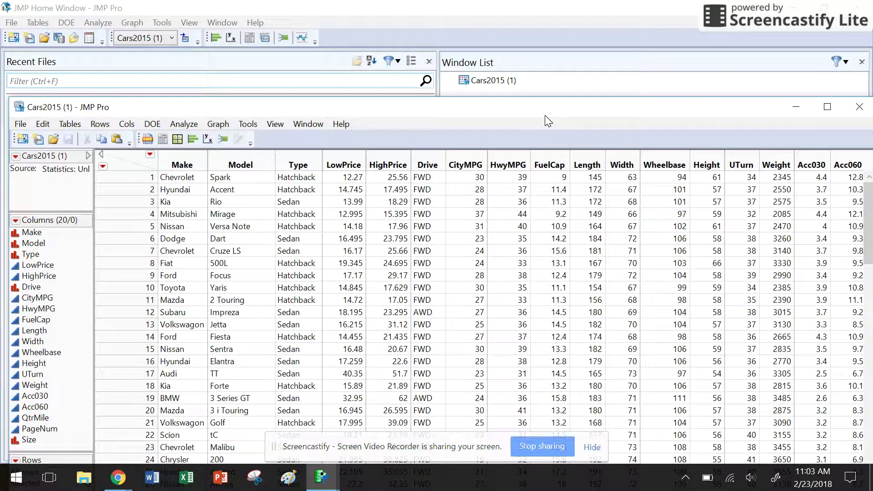
left_click(828, 107)
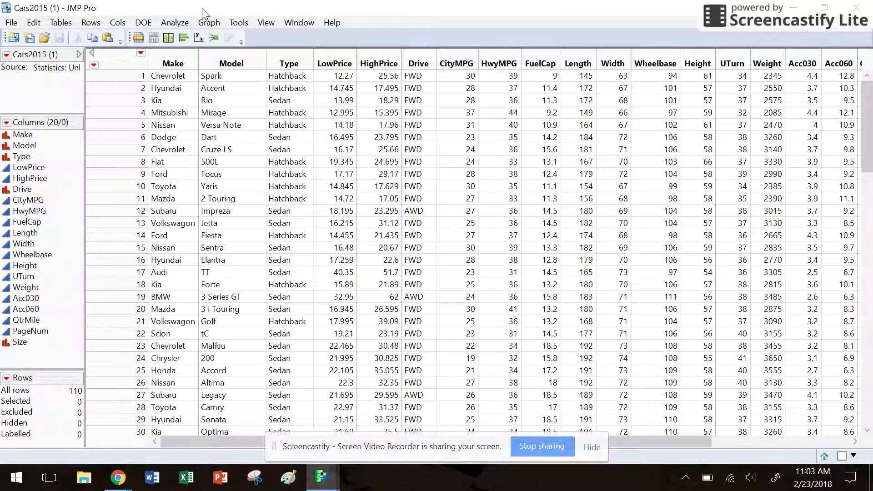
- In Distribution platform preferences, turn on Horizontal Layout, Axes on Left and Count Axis
left_click(11, 24)
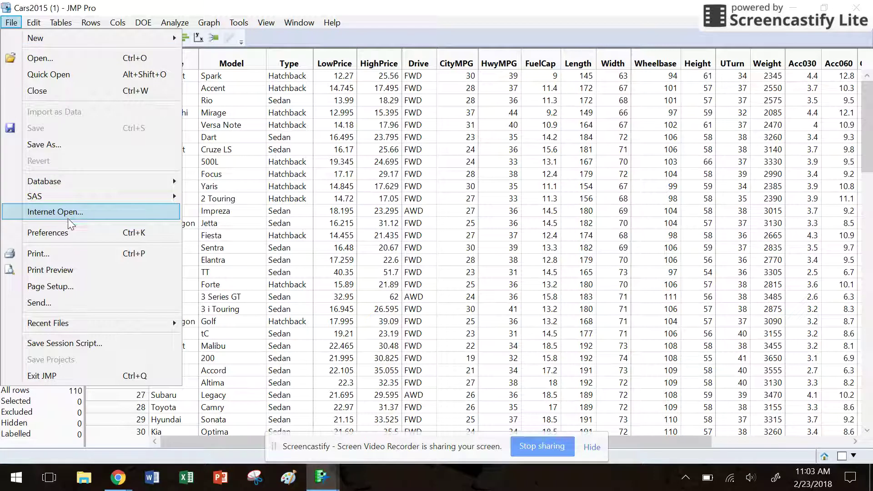
left_click(80, 232)
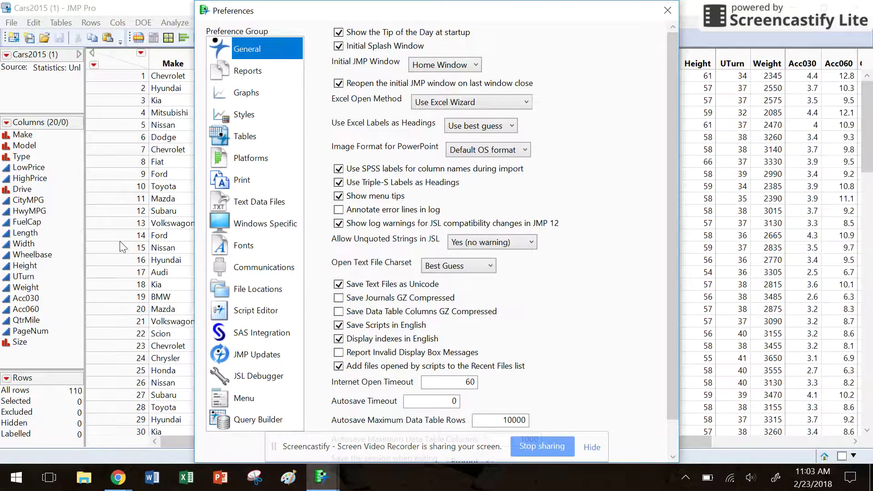
left_click(260, 168)
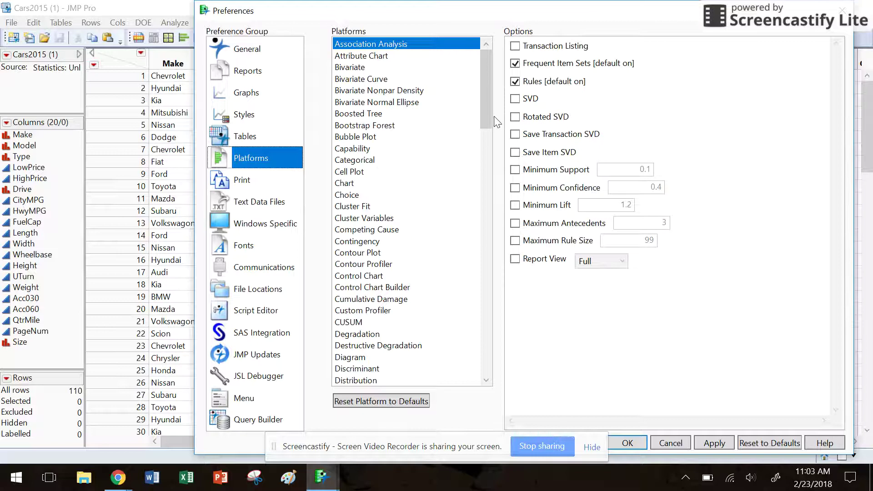
left_click_drag(491, 117, 491, 121)
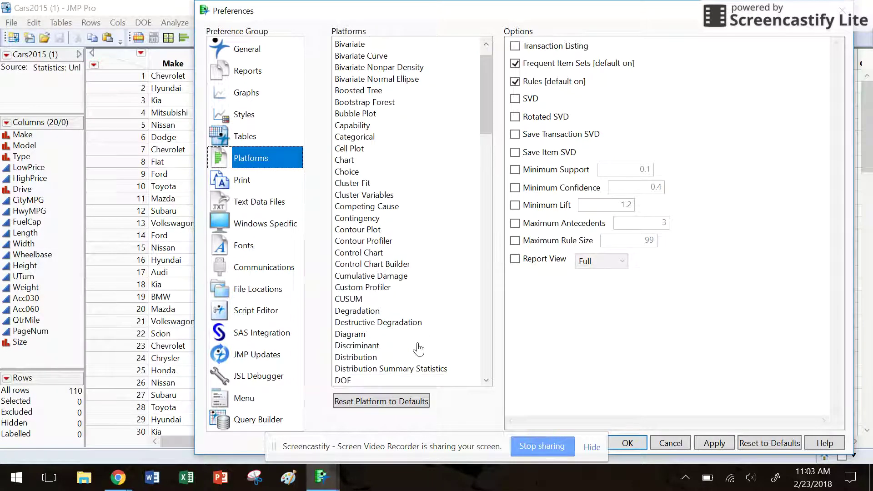
left_click(353, 360)
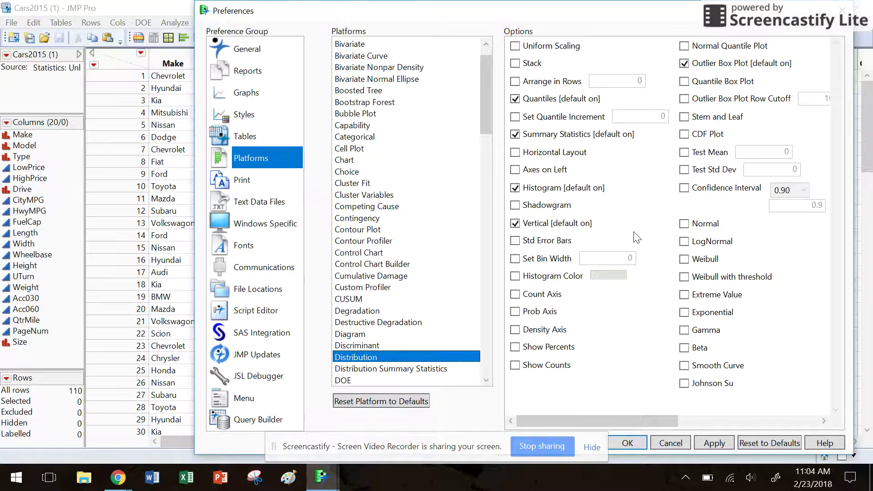
left_click(515, 154)
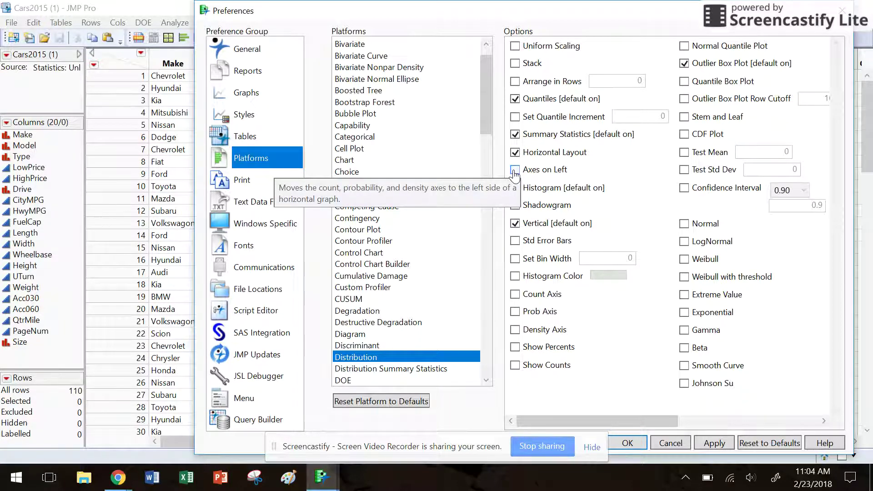
left_click(514, 170)
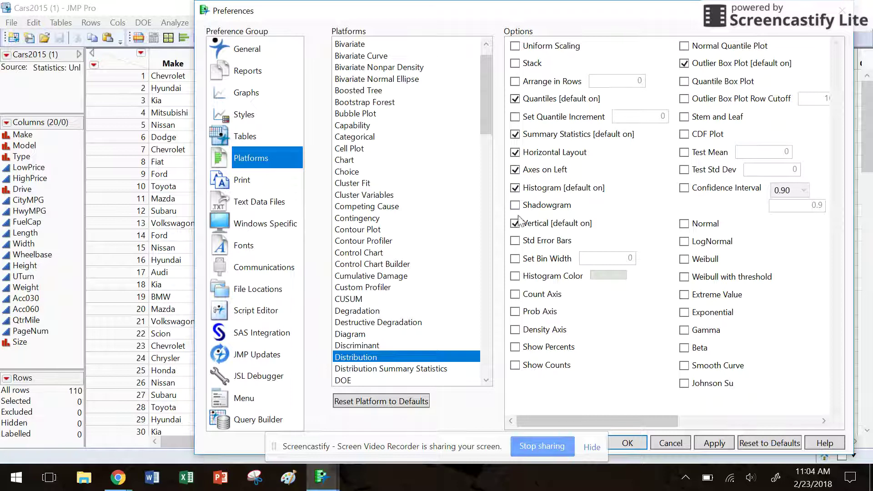
left_click(515, 295)
- Set Windows Specific 'Auto-hide menu and toolbars' to Never and apply the preferences with OK
left_click(248, 230)
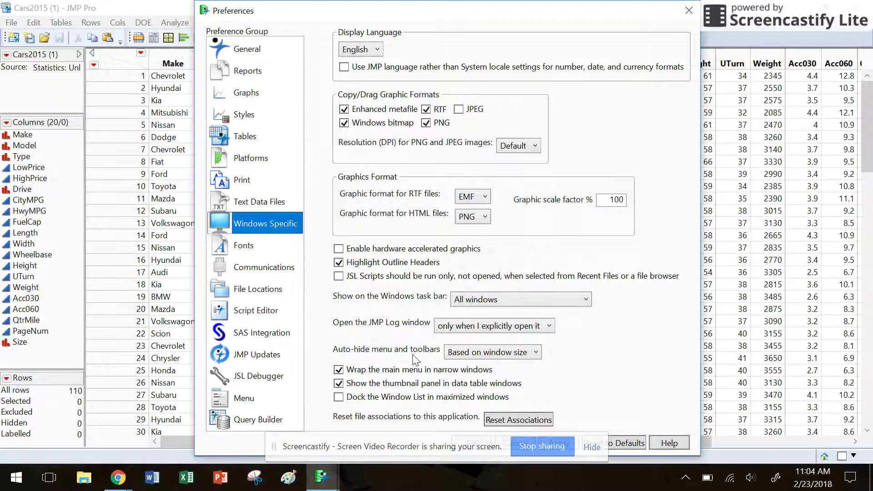
left_click(454, 354)
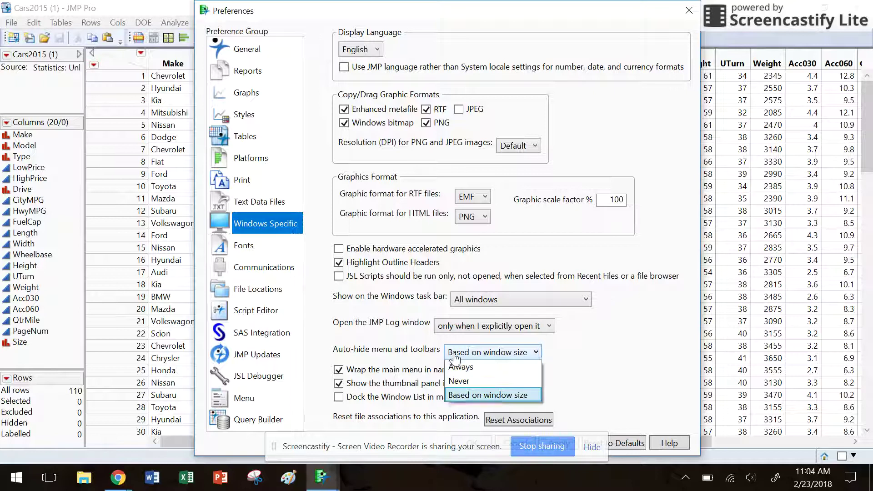
left_click(464, 387)
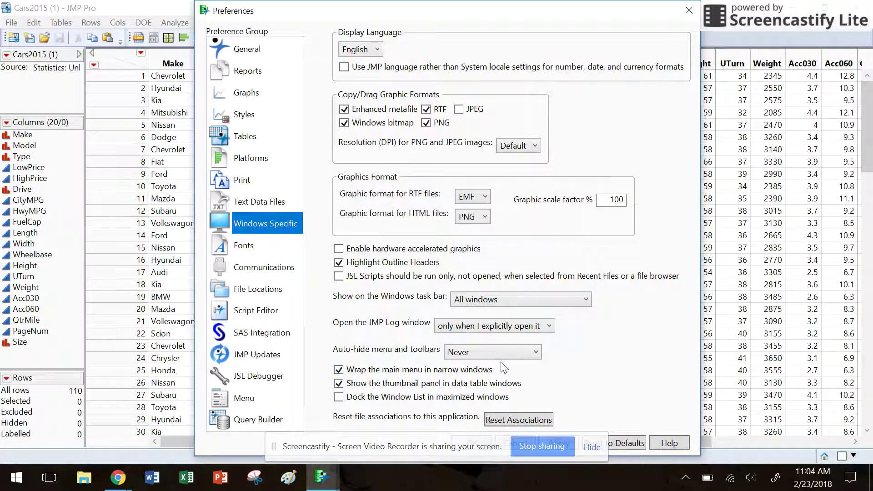
left_click(483, 449)
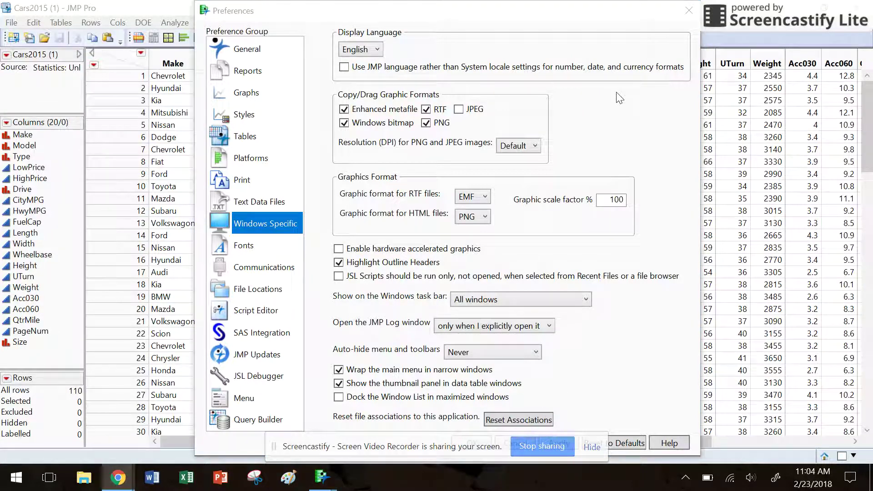
left_click(592, 448)
left_click(469, 443)
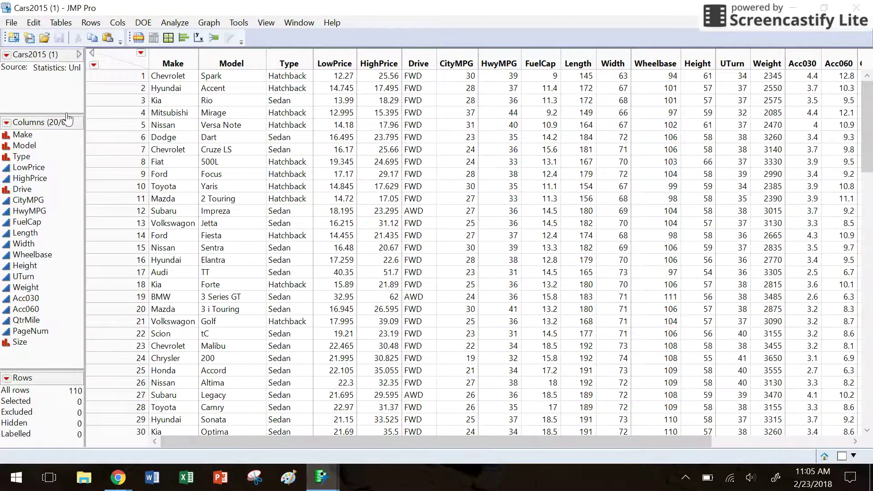
left_click(96, 76)
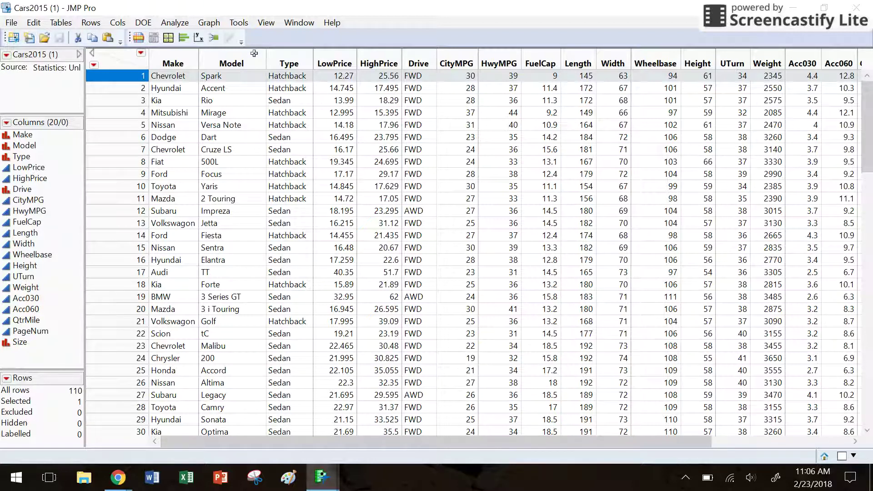
left_click(305, 63)
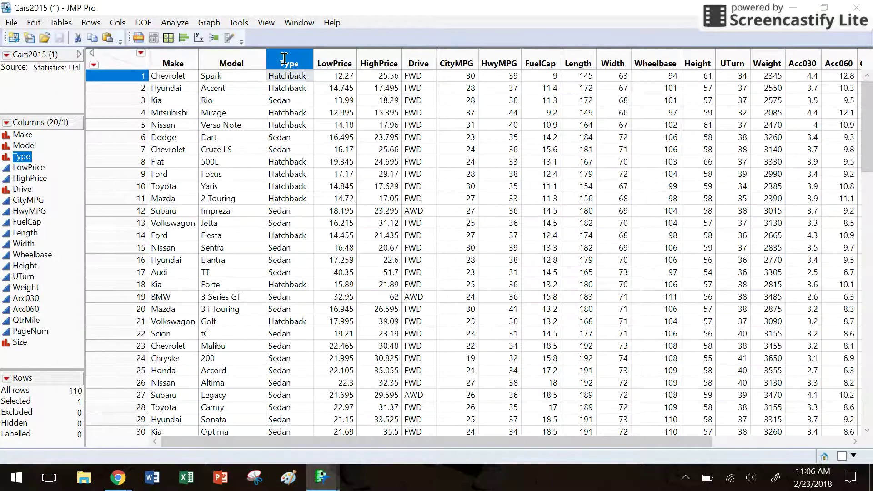
- Run Analyze > Distribution with Type as the Y, Columns variable
left_click(189, 21)
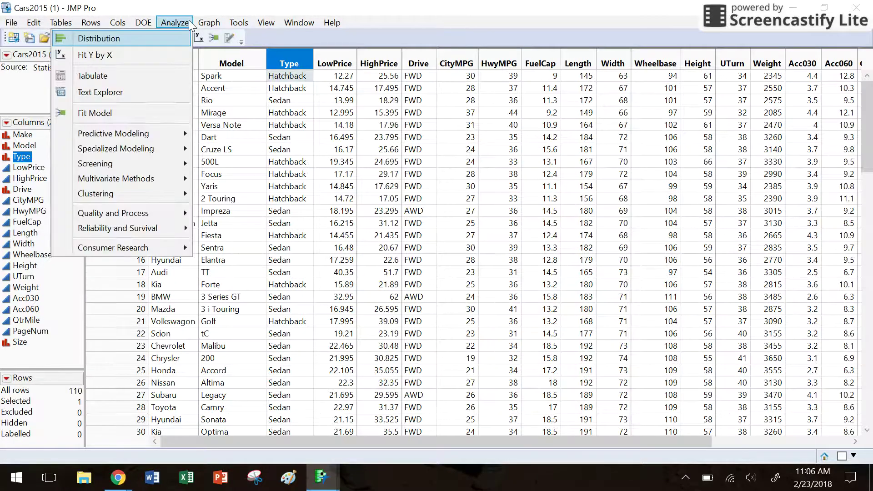
left_click(171, 40)
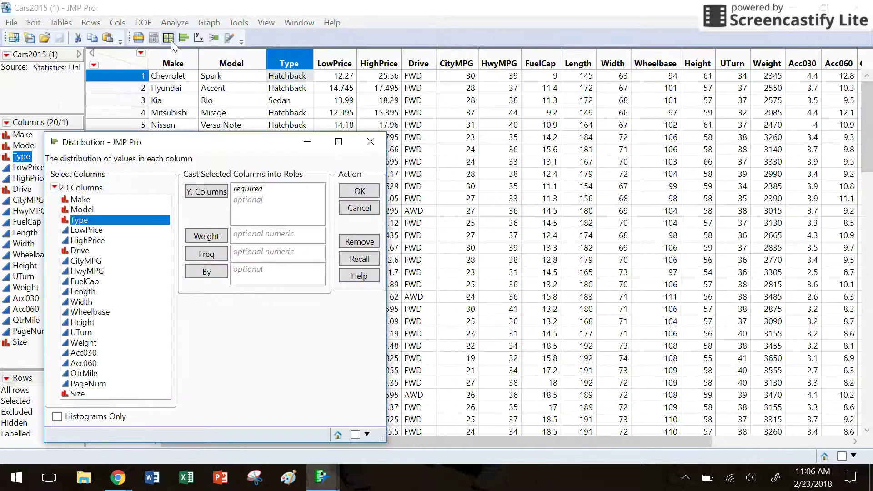
left_click_drag(212, 150, 413, 107)
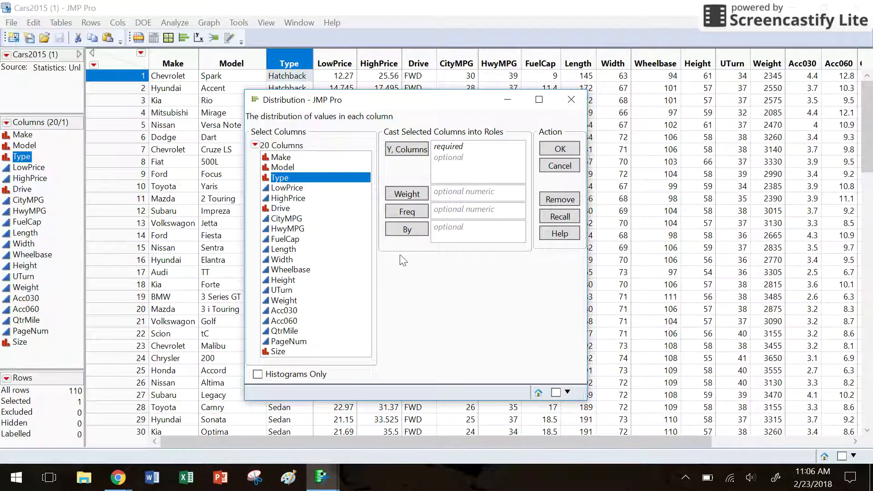
left_click(291, 181)
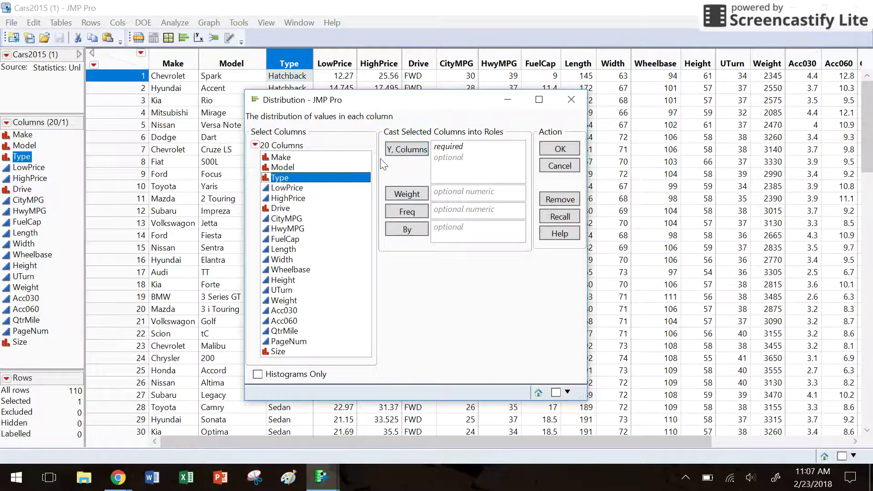
left_click_drag(349, 179, 456, 161)
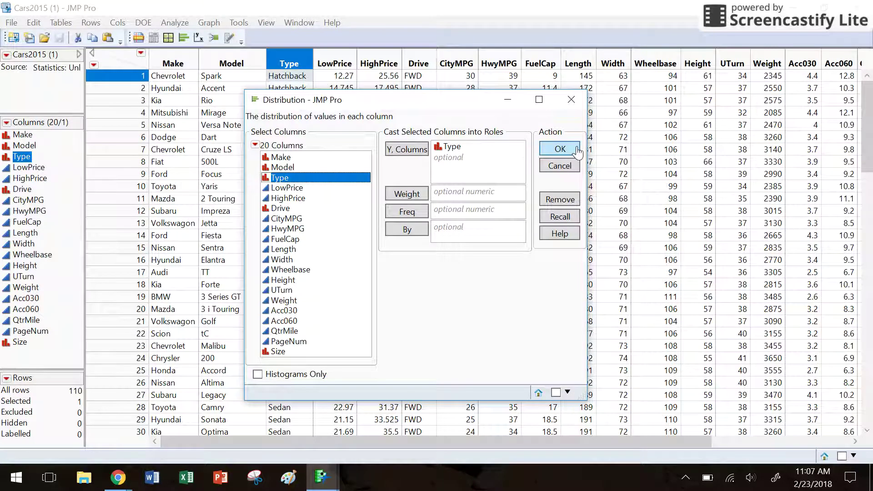
left_click(560, 149)
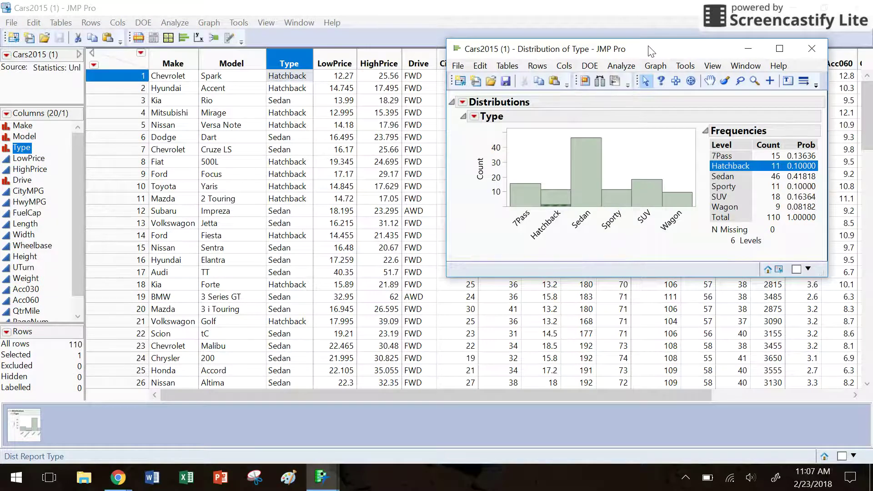
- Center the Distribution of Type report and select the 9 Wagon cars via their bar
left_click_drag(652, 51, 431, 97)
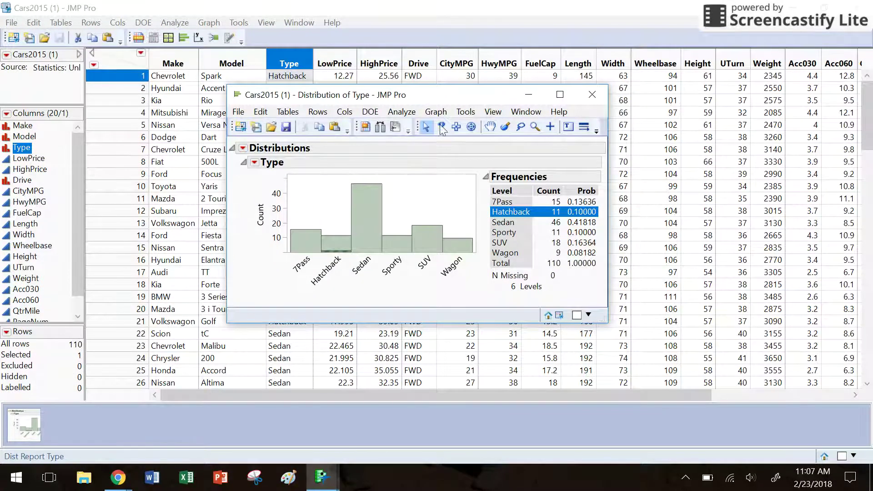
left_click(462, 204)
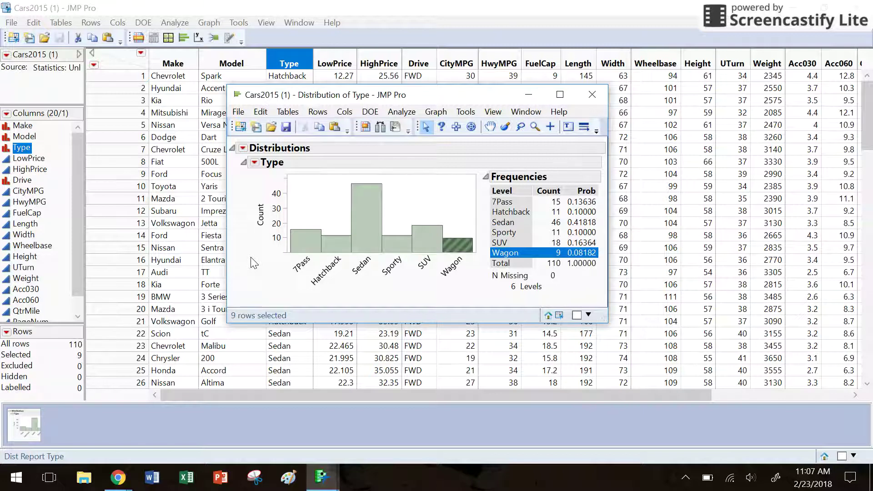
- Change the bar chart's vertical axis label from Count to 'Frequency'
left_click(260, 219)
type("Frequ")
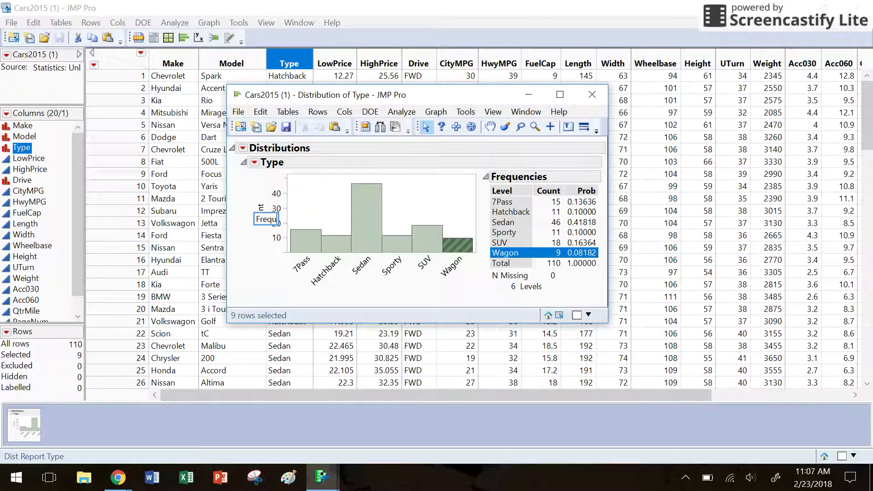
type("ency")
left_click(239, 270)
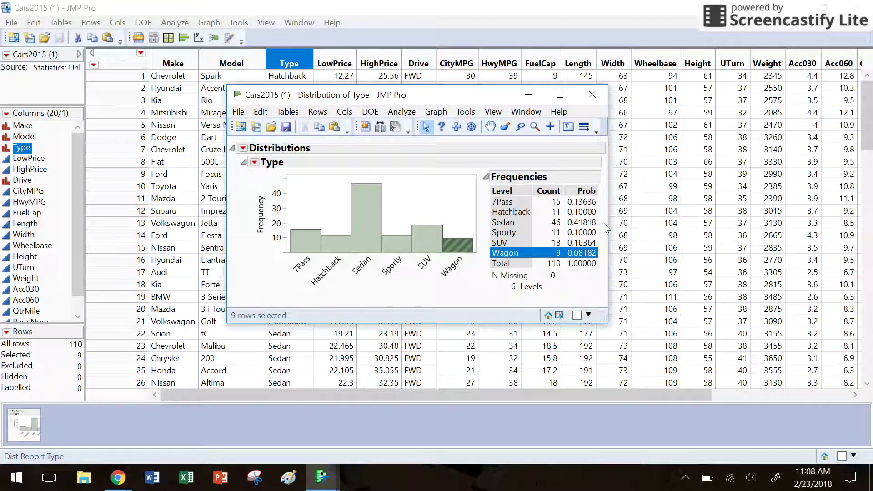
right_click(368, 286)
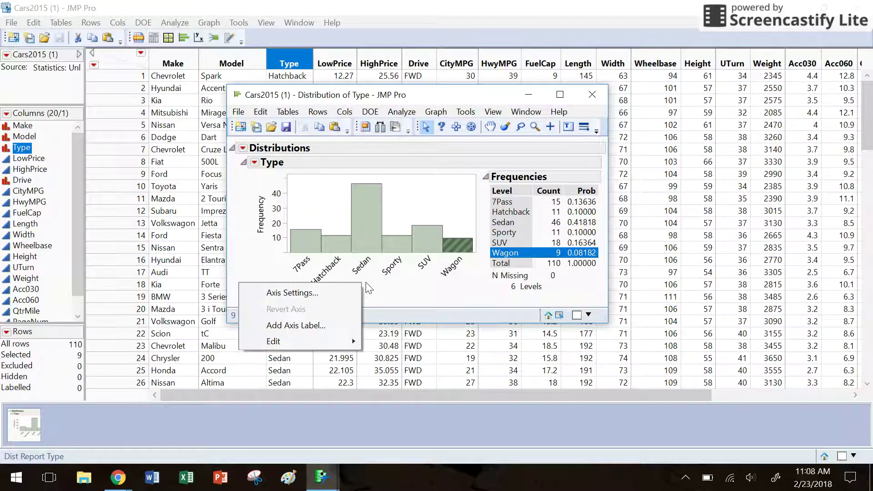
- Add the axis label 'Type' beneath the bar chart's horizontal axis
left_click(362, 281)
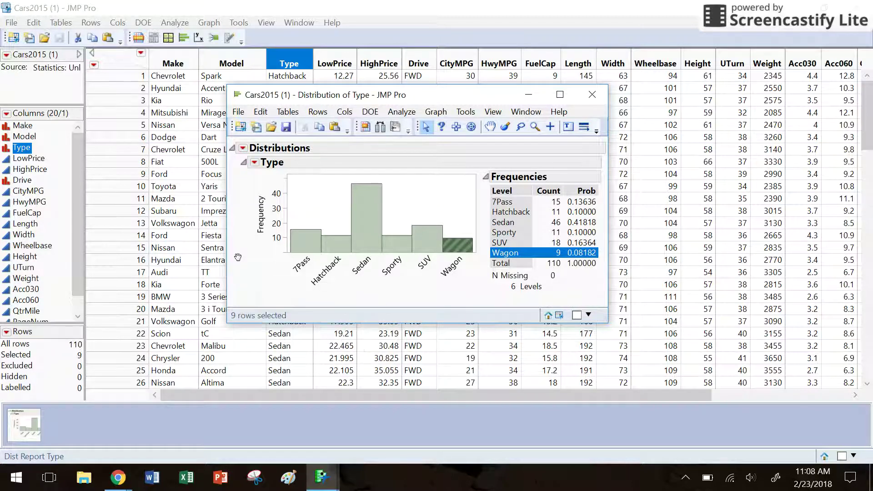
right_click(374, 285)
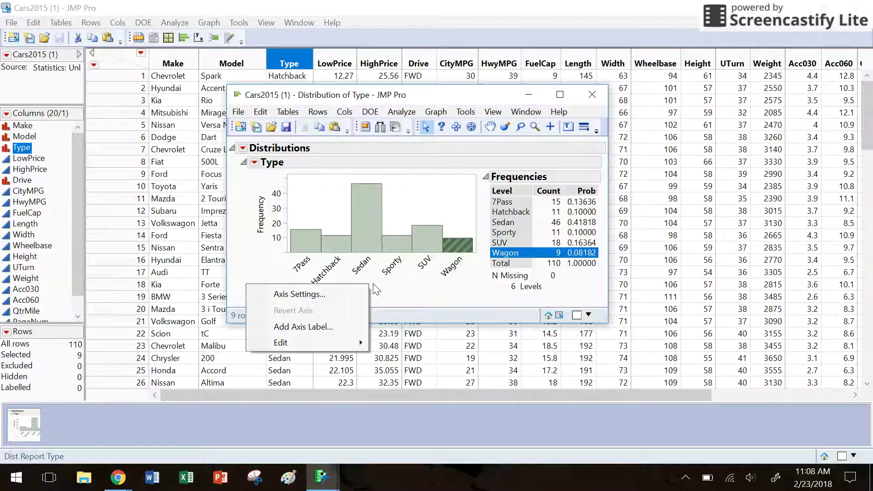
left_click(334, 326)
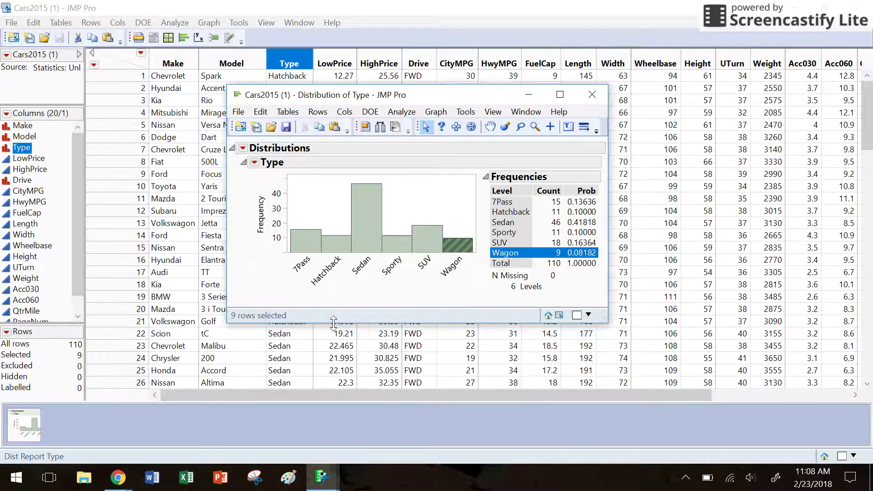
type("Type")
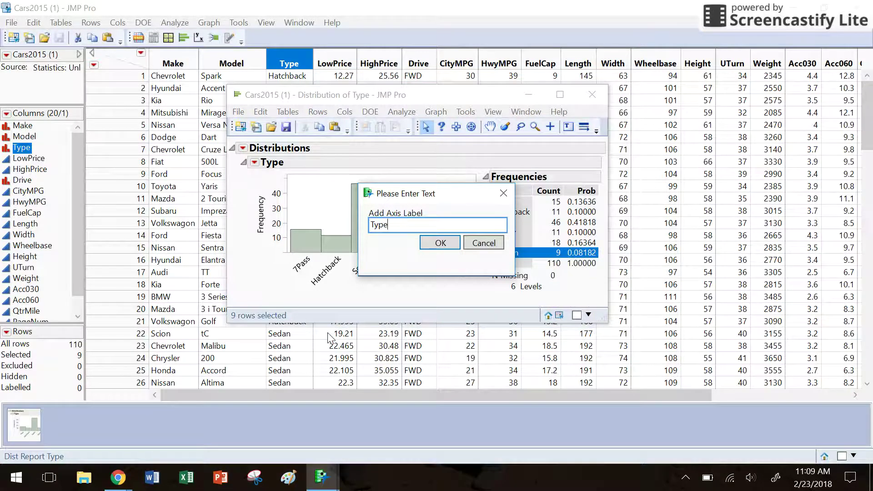
left_click(440, 243)
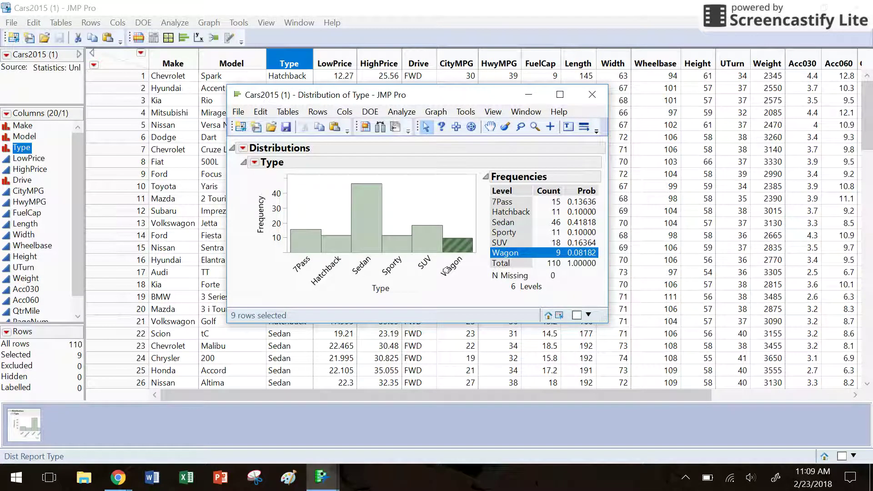
double_click(286, 166)
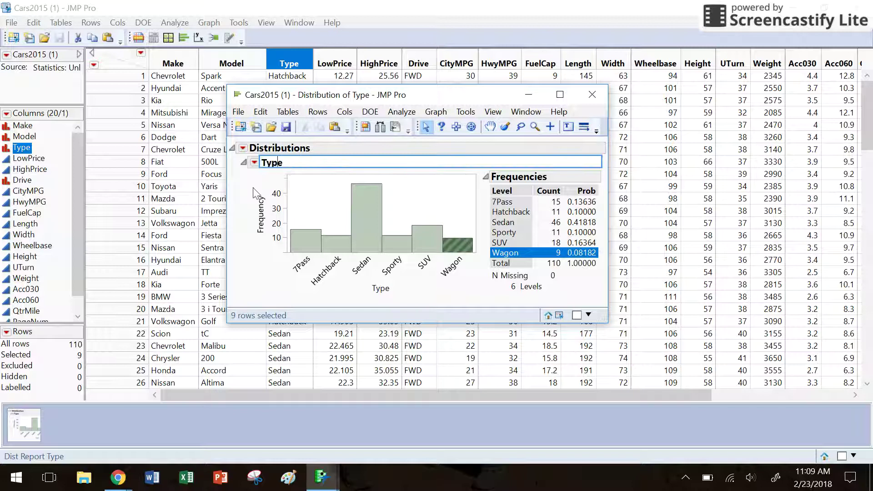
- Rename the report heading from Type to 'Vehicle Types in the Year 2015'
left_click(255, 194)
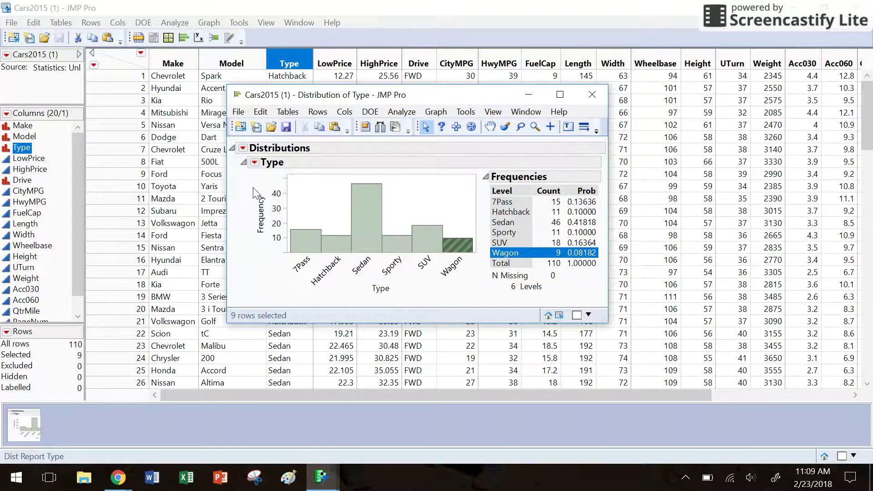
double_click(273, 165)
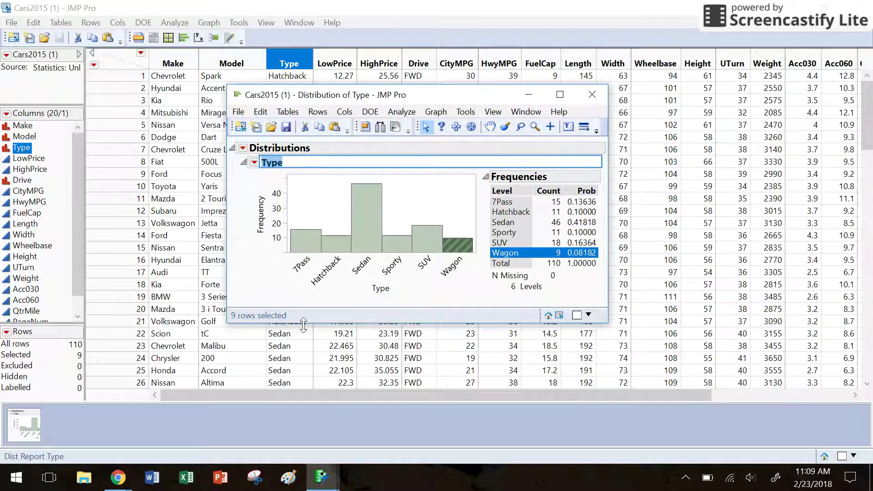
type("Vehicle Type")
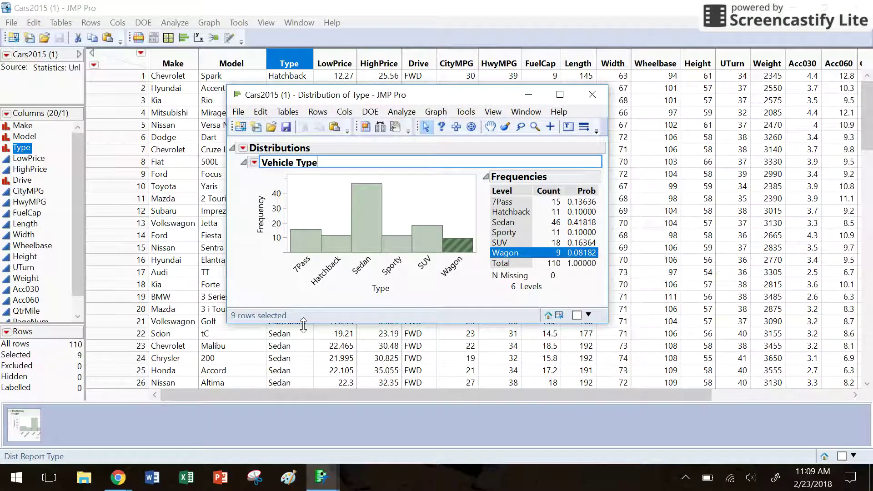
type("s in the Year 2015")
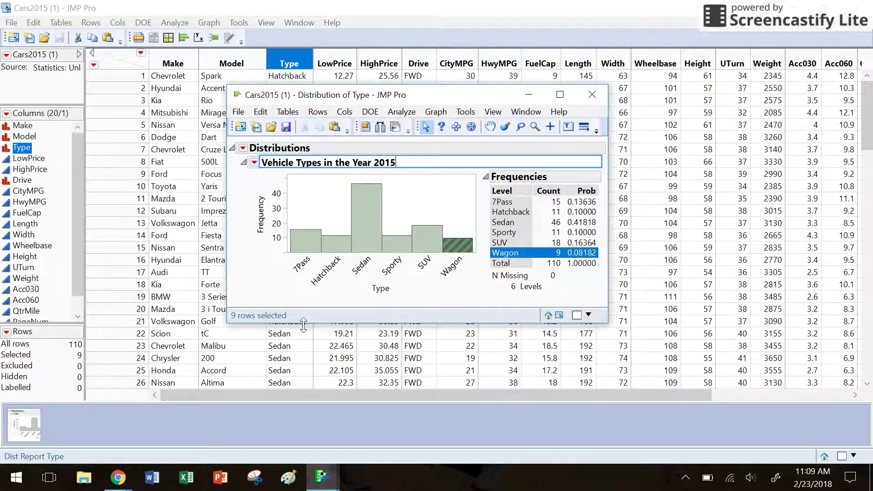
left_click(272, 292)
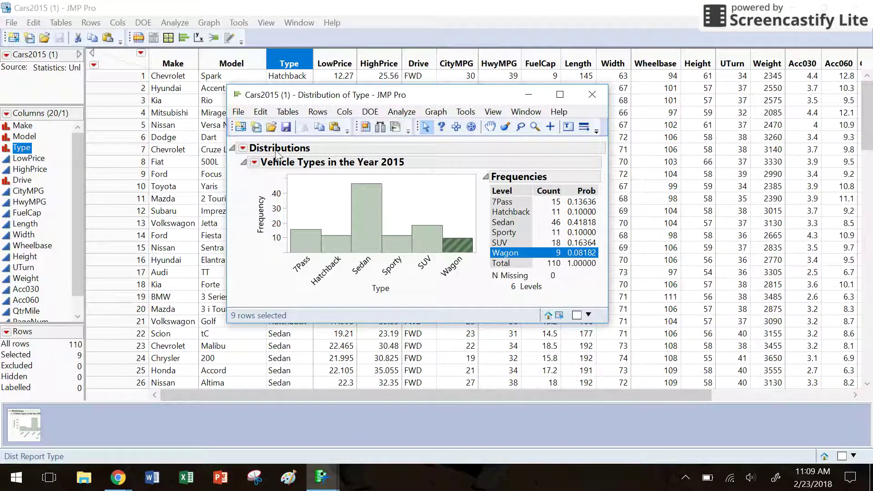
left_click(238, 112)
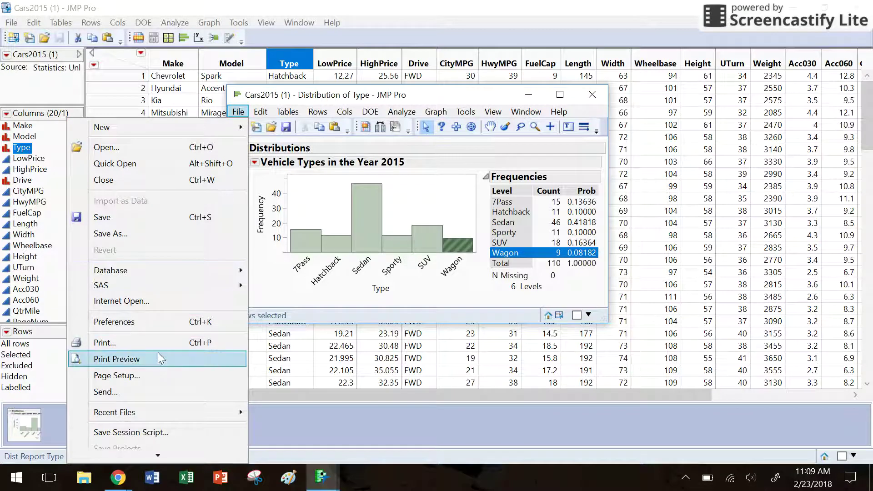
left_click(156, 233)
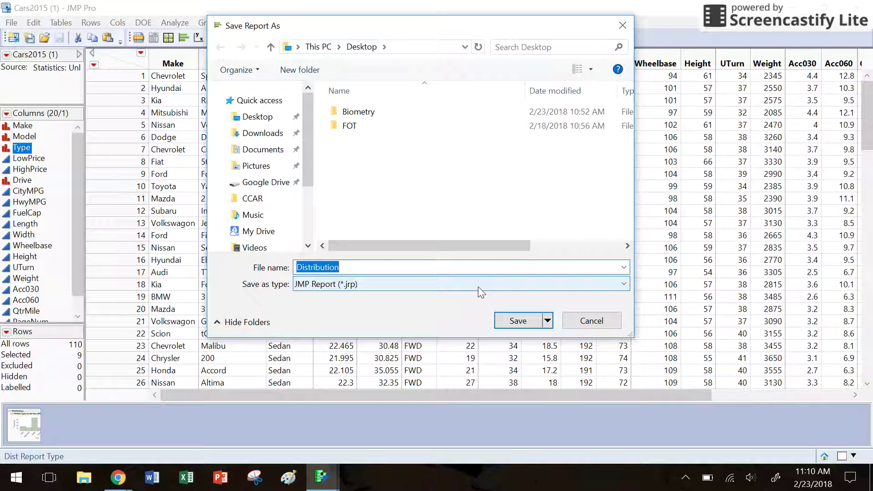
left_click(480, 287)
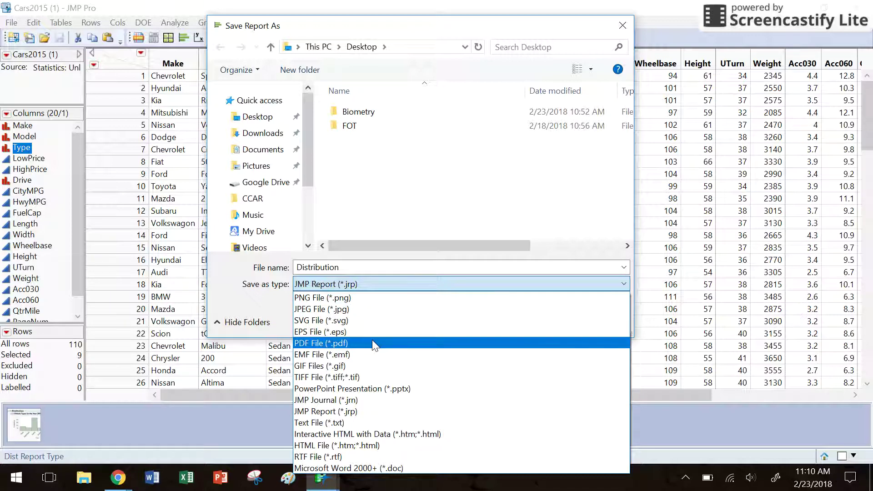
left_click(226, 267)
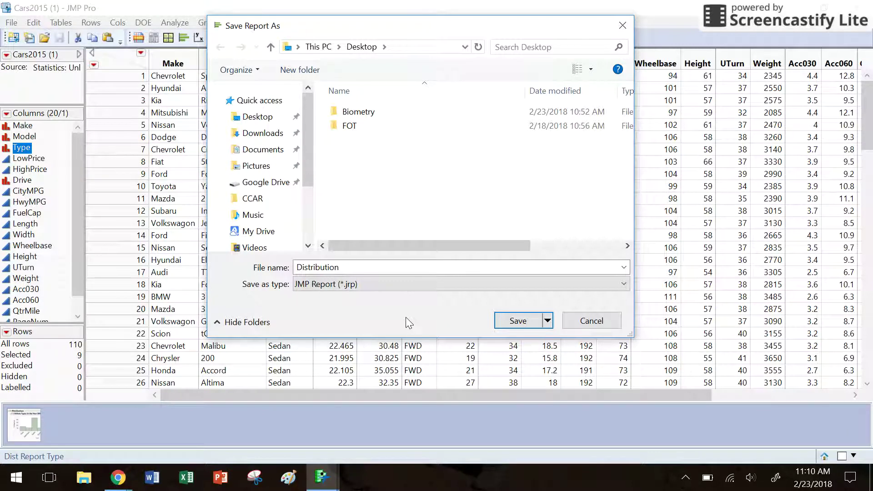
left_click(430, 283)
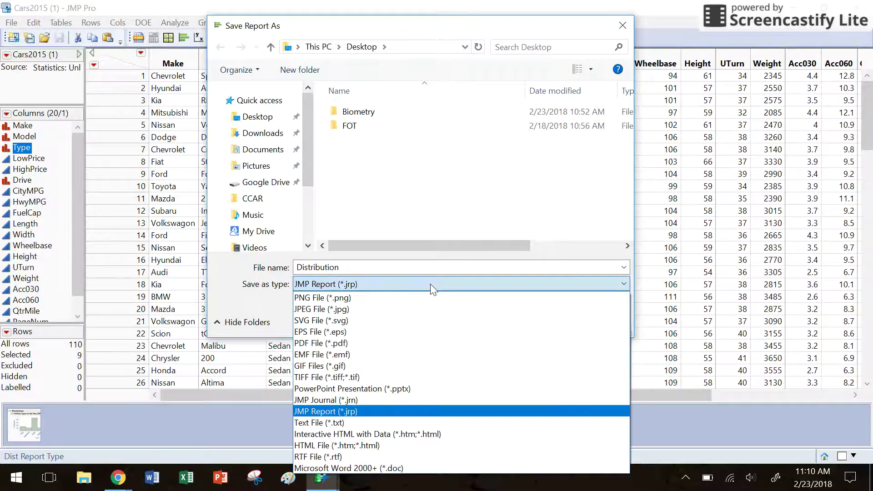
left_click(275, 317)
left_click(600, 321)
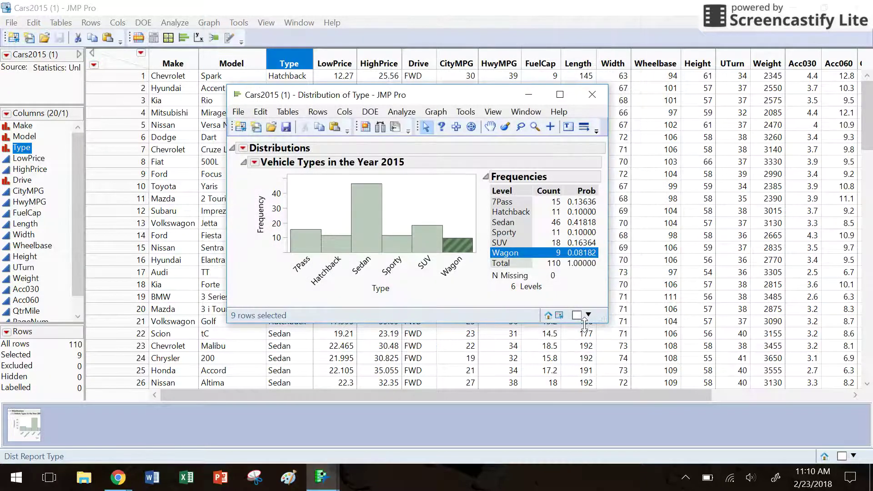
- Close the Vehicle Types distribution report and select the Drive column in Cars2015 (1)
left_click(597, 97)
left_click(591, 103)
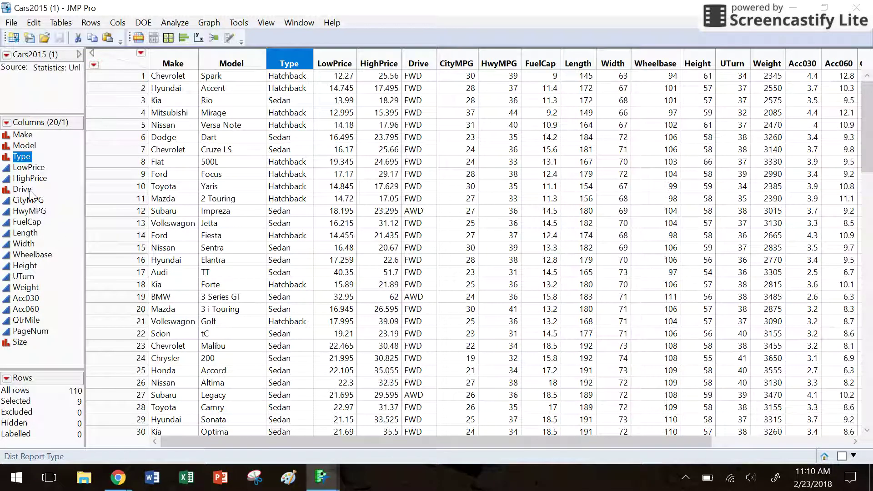
left_click(21, 190)
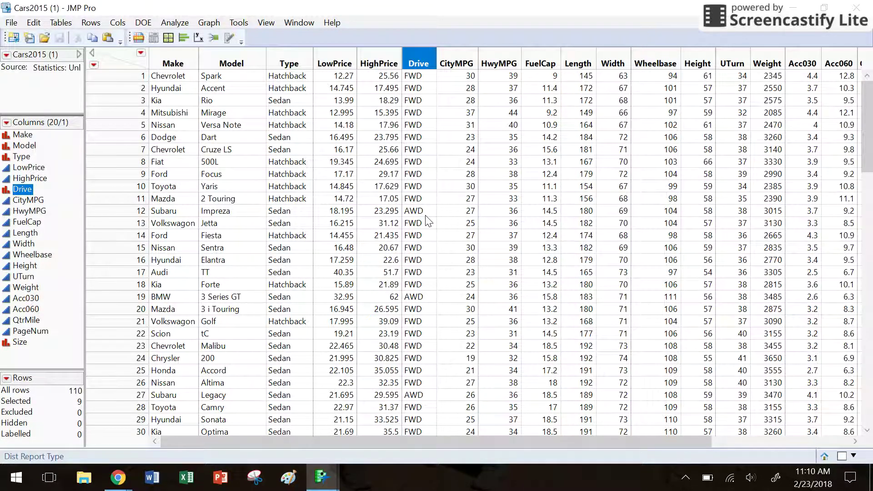
left_click(177, 22)
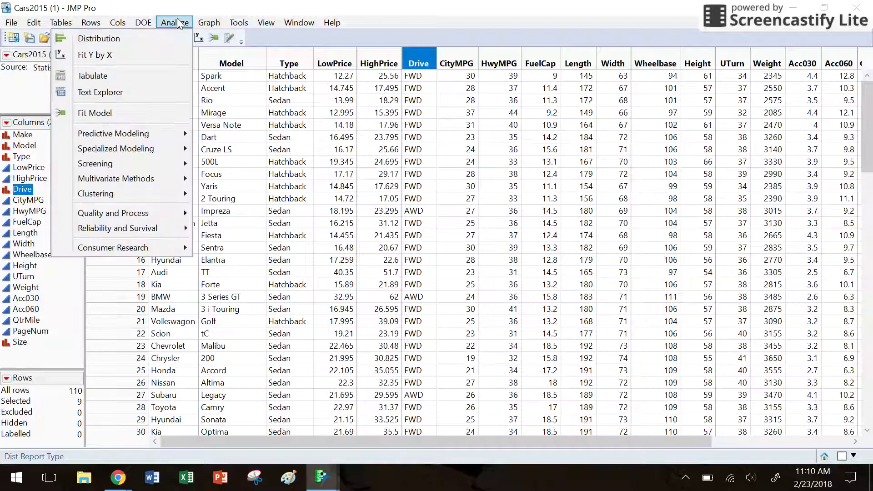
- Run Fit Y by X with Drive as X, Factor and Type as Y, Response
left_click(149, 55)
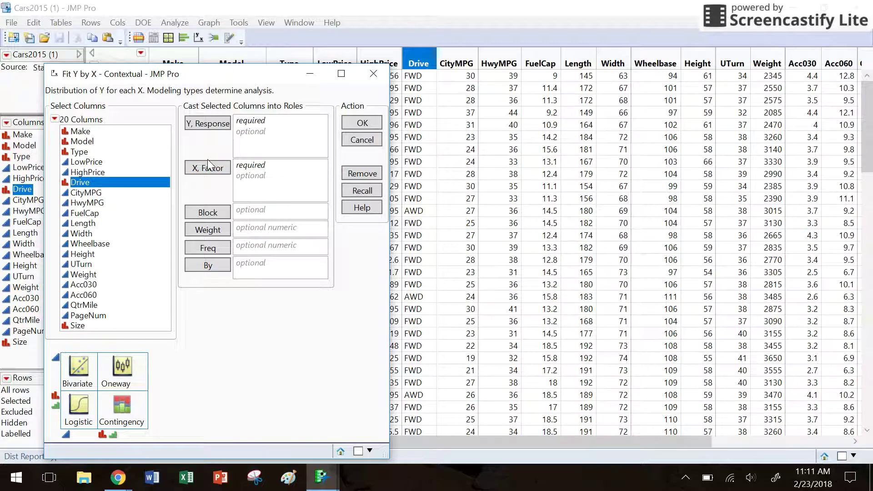
left_click(198, 175)
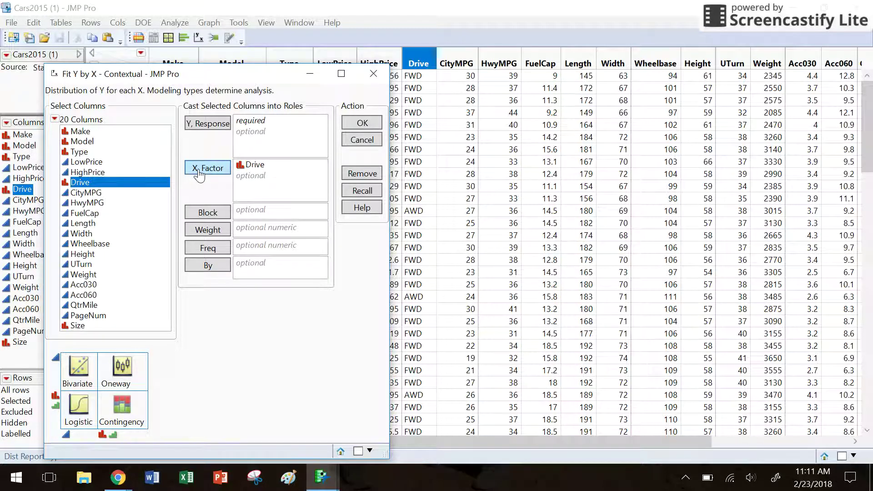
left_click(103, 153)
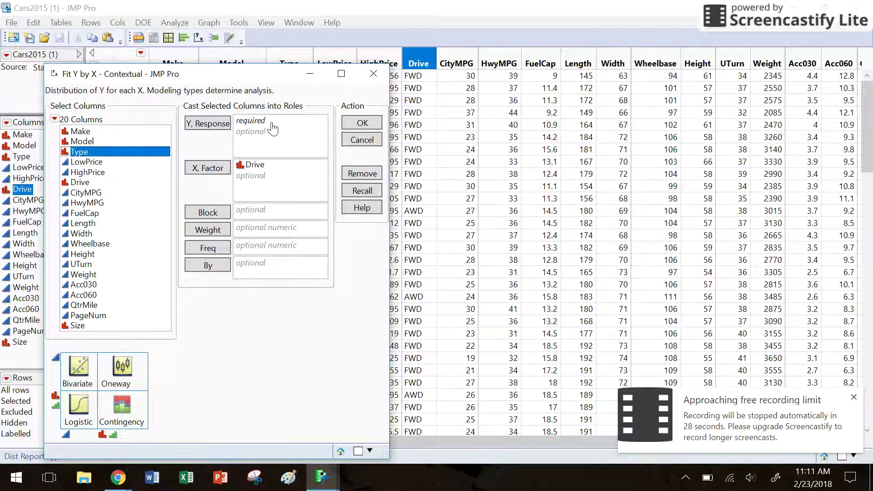
left_click(199, 124)
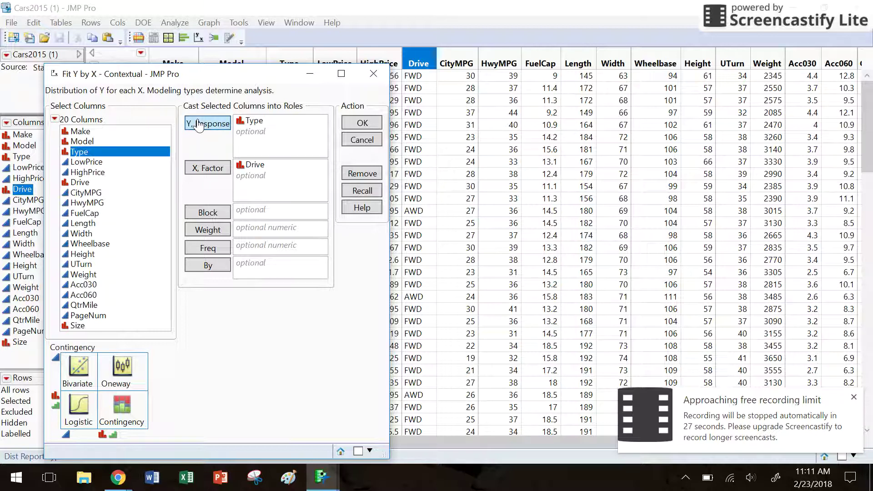
left_click(362, 122)
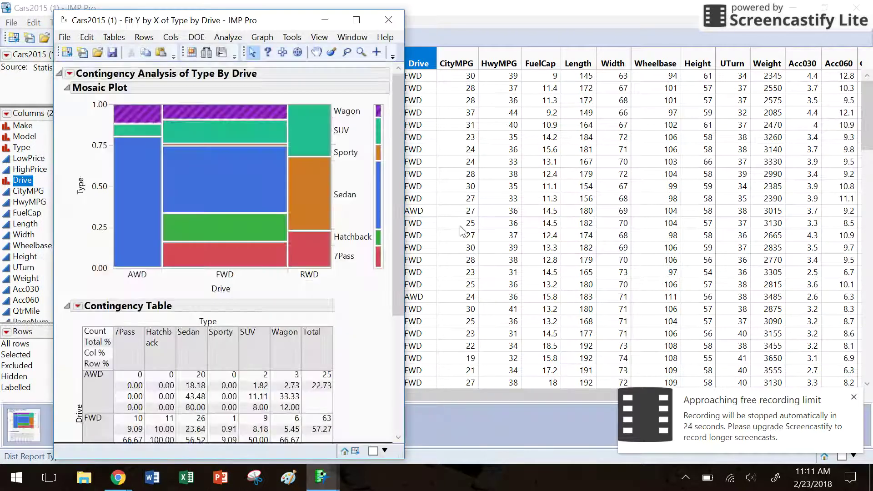